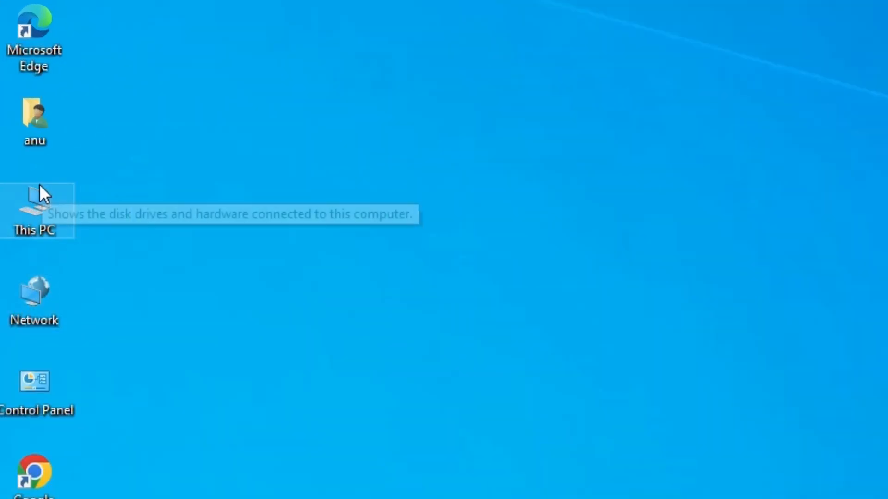
Check this computer's system type in the This PC properties and close the Settings window
{"action": "right_click", "coordinate": [31, 205]}
{"action": "left_click", "coordinate": [227, 340]}
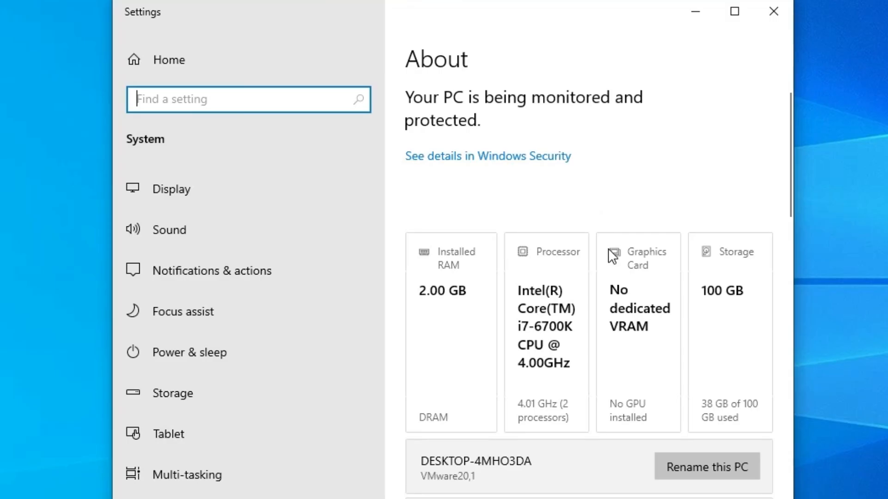
{"action": "scroll", "coordinate": [609, 252], "scroll_direction": "down", "scroll_amount": 8}
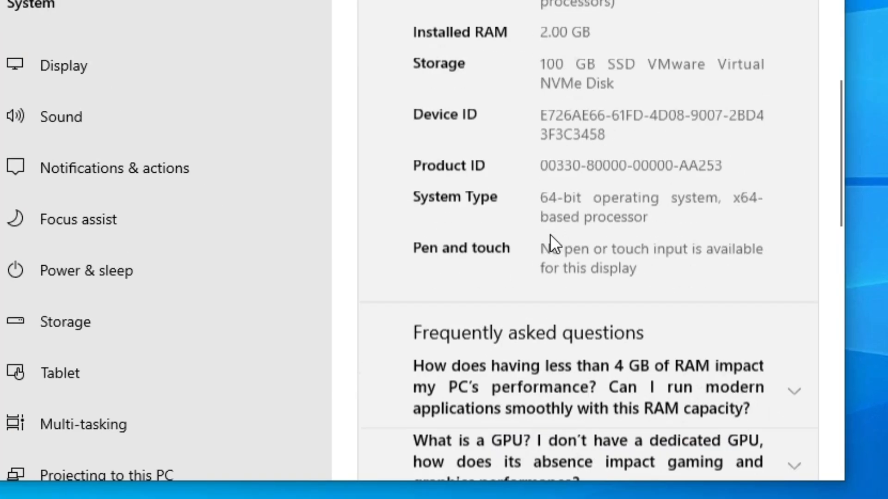
{"action": "scroll", "coordinate": [558, 318], "scroll_direction": "down", "scroll_amount": 2}
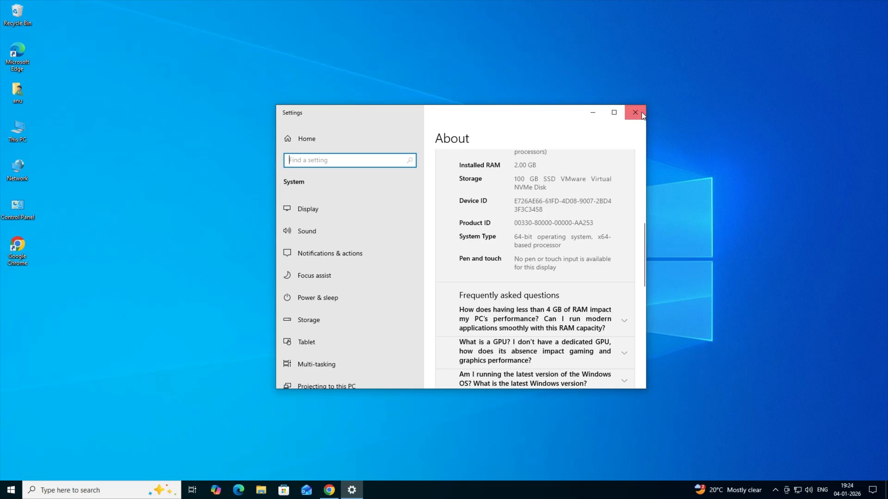
{"action": "left_click", "coordinate": [642, 112]}
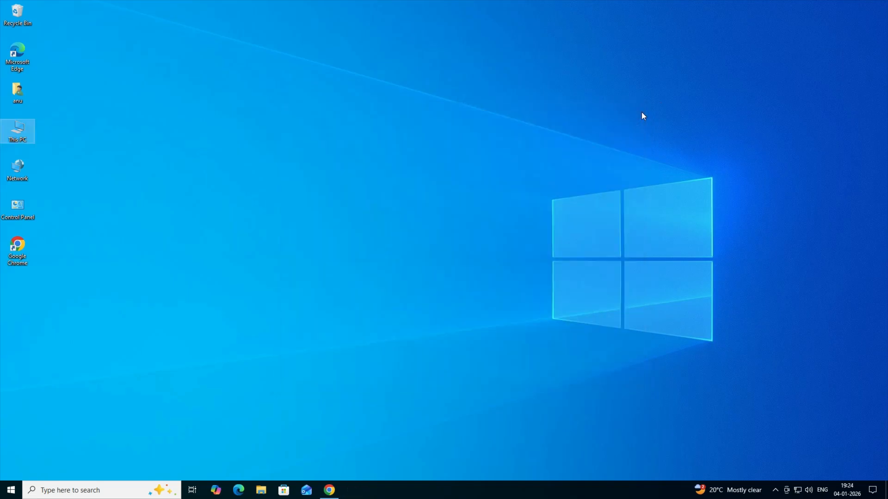
Switch to Chrome and search Google for "HP Laserjet Pro M404n Printer Driver"
{"action": "left_click", "coordinate": [329, 490]}
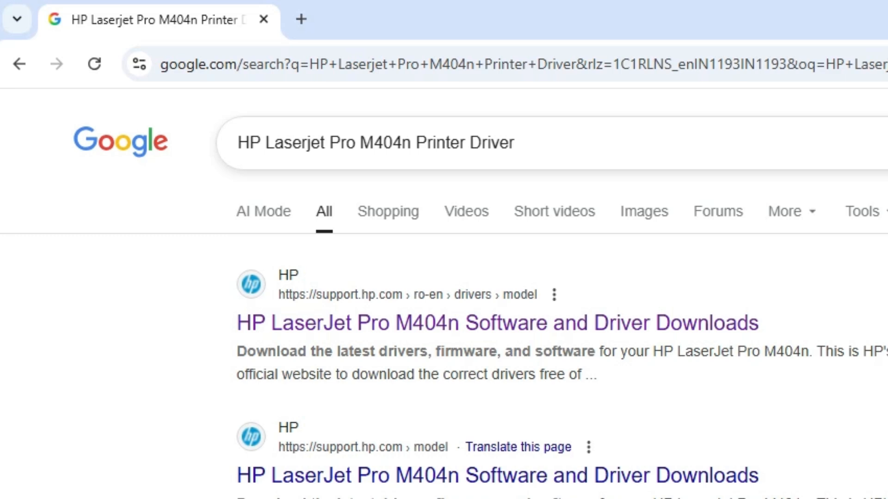
{"action": "left_click", "coordinate": [560, 149]}
{"action": "key", "text": "Return"}
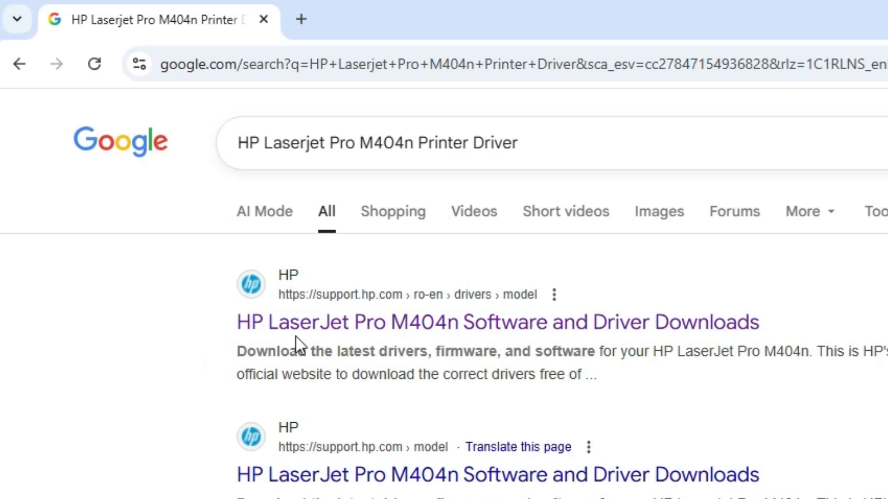
Open HP's LaserJet Pro M404n Software and Driver Downloads search result in a new tab and switch to it
{"action": "right_click", "coordinate": [402, 336]}
{"action": "left_click", "coordinate": [469, 356]}
{"action": "left_click", "coordinate": [357, 6]}
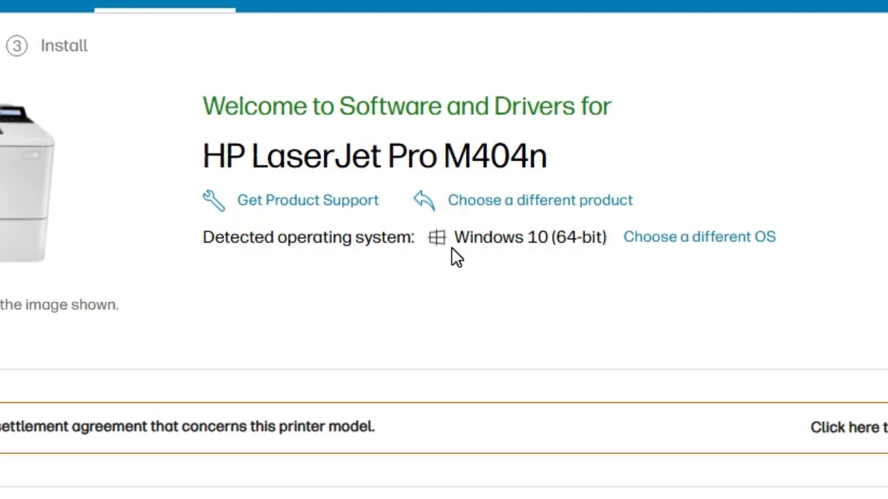
Review the operating system versions offered for the drivers, keep Windows 10 (64-bit), and close the chooser
{"action": "left_click", "coordinate": [728, 243]}
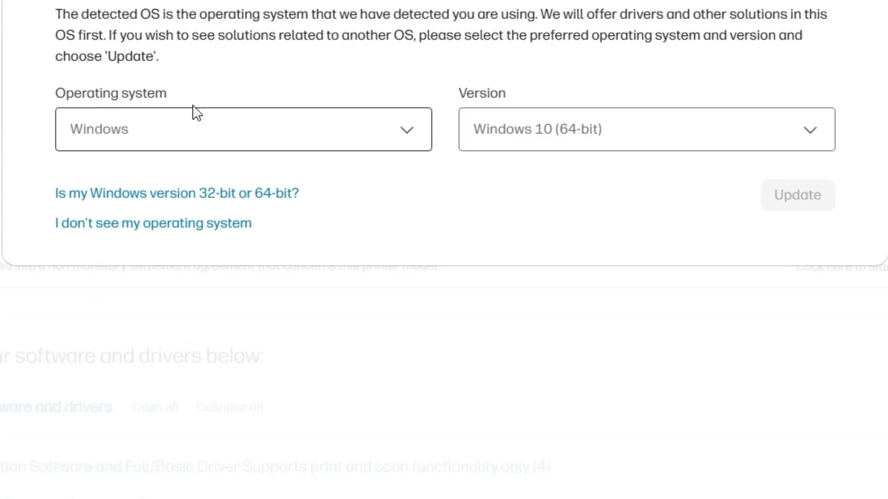
{"action": "left_click", "coordinate": [565, 139]}
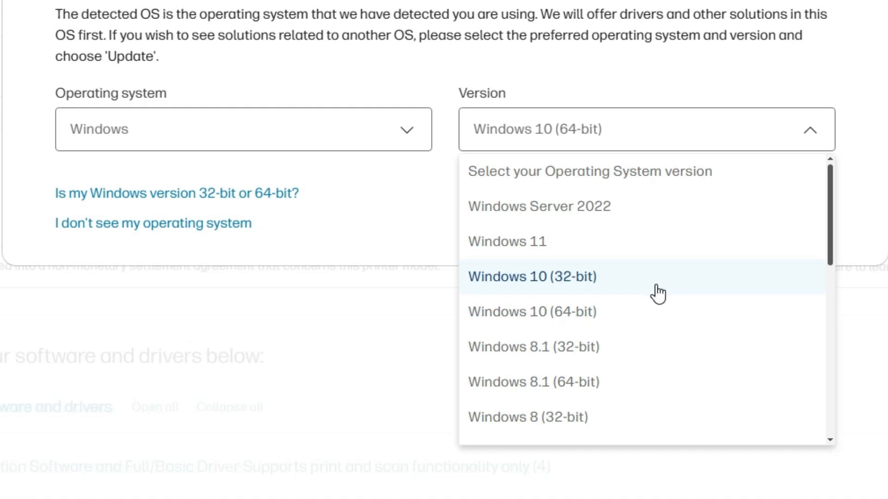
{"action": "left_click", "coordinate": [628, 312]}
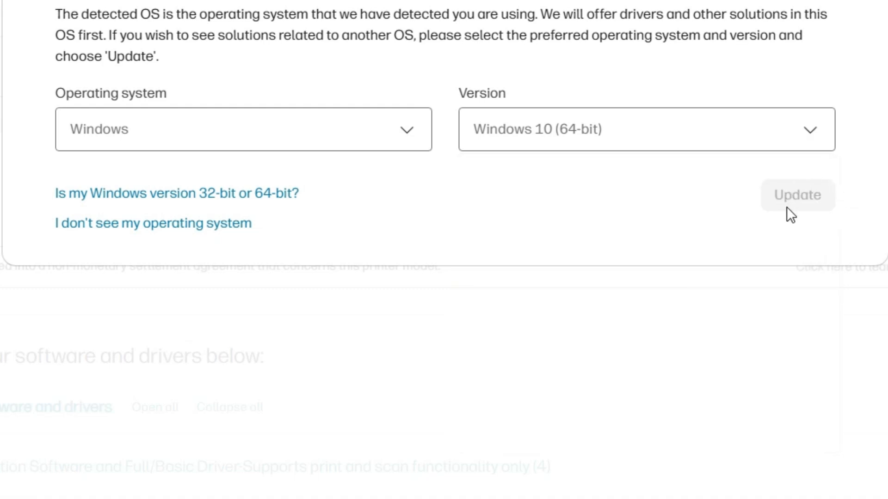
{"action": "left_click", "coordinate": [651, 98]}
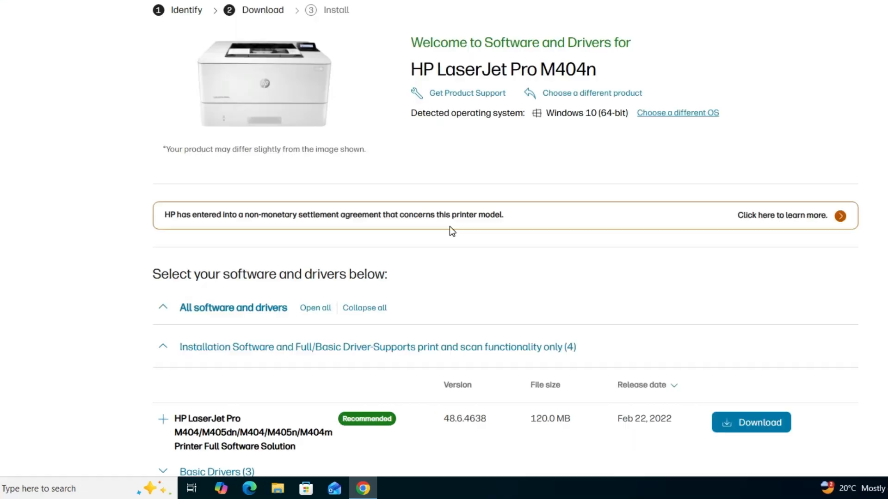
Examine the installation software section, including the recommended full software solution and the Basic Drivers list
{"action": "scroll", "coordinate": [603, 62], "scroll_direction": "down", "scroll_amount": 3}
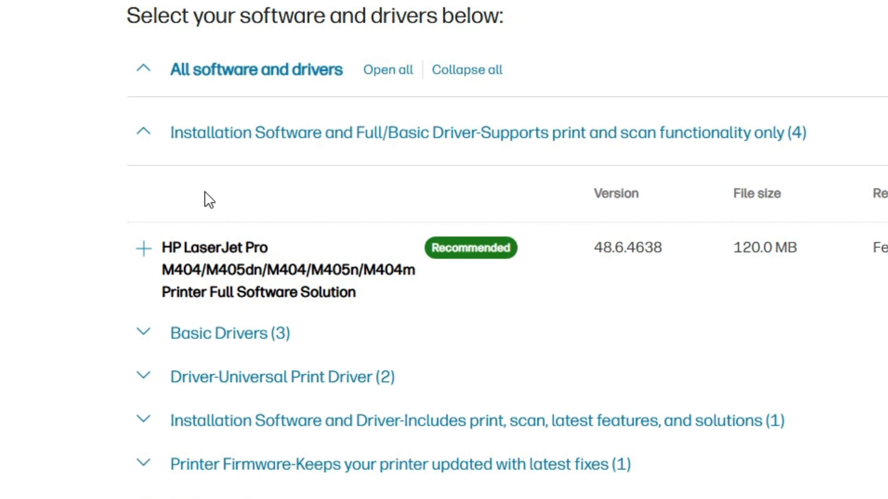
{"action": "left_click", "coordinate": [142, 135]}
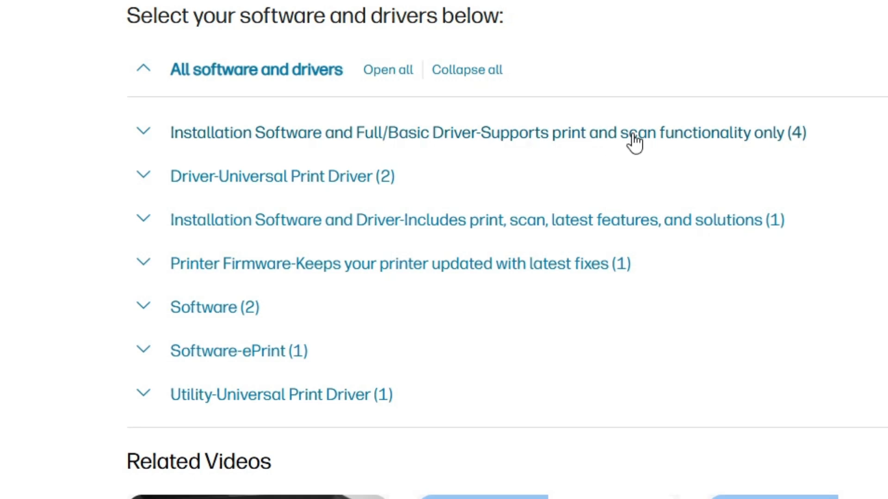
{"action": "left_click", "coordinate": [140, 138]}
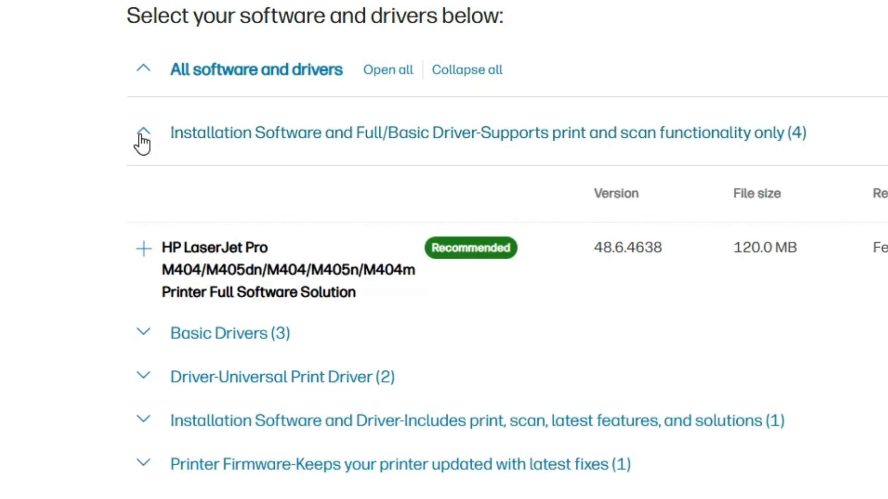
{"action": "scroll", "coordinate": [394, 303], "scroll_direction": "down", "scroll_amount": 1}
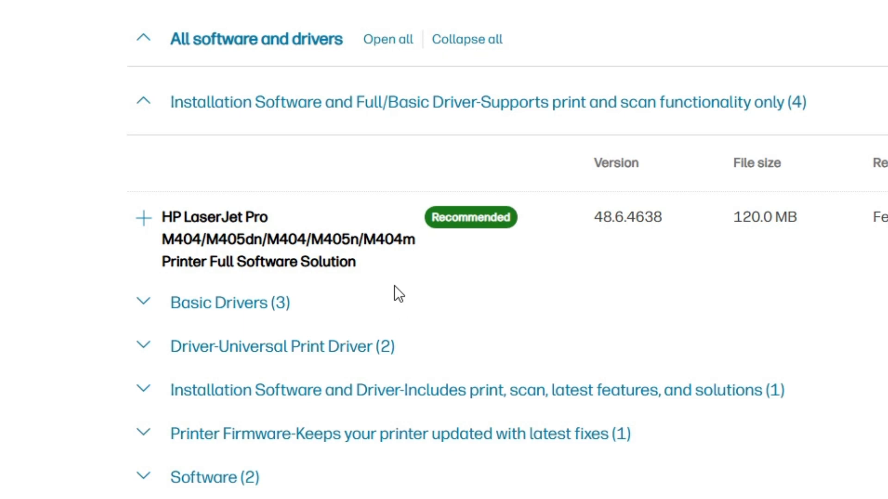
{"action": "left_click_drag", "start_coordinate": [162, 213], "coordinate": [405, 253]}
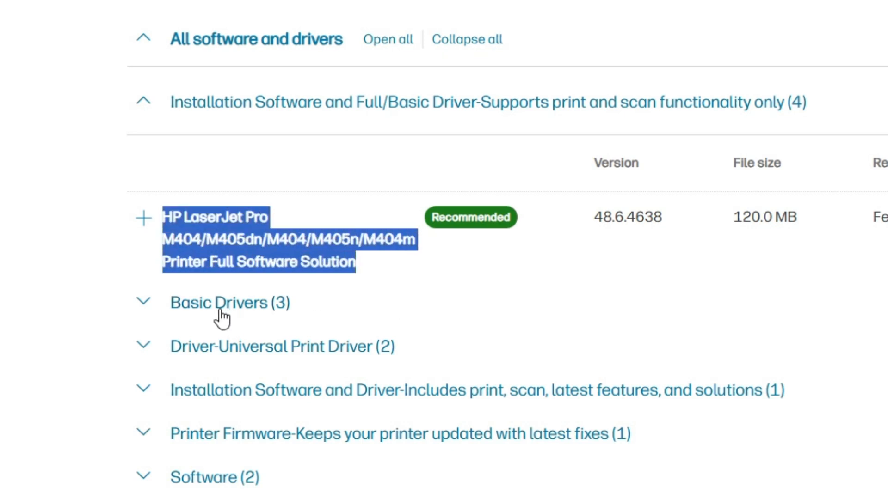
{"action": "left_click", "coordinate": [146, 303]}
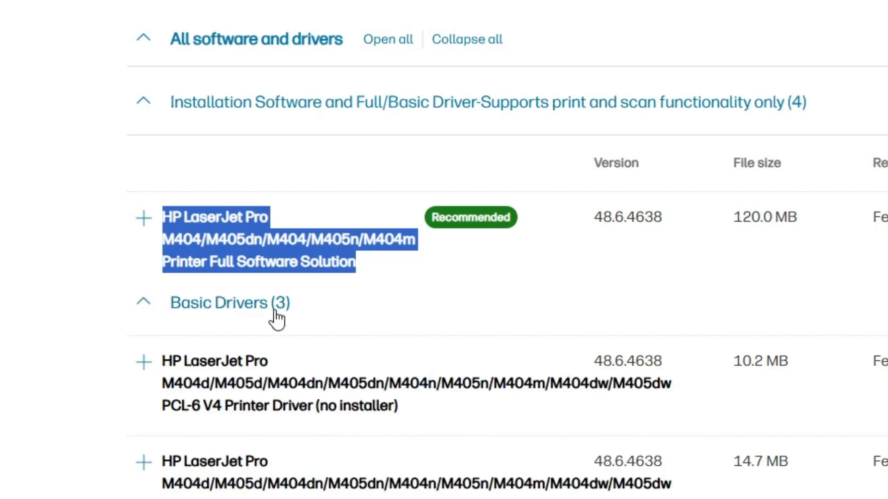
{"action": "left_click", "coordinate": [159, 305]}
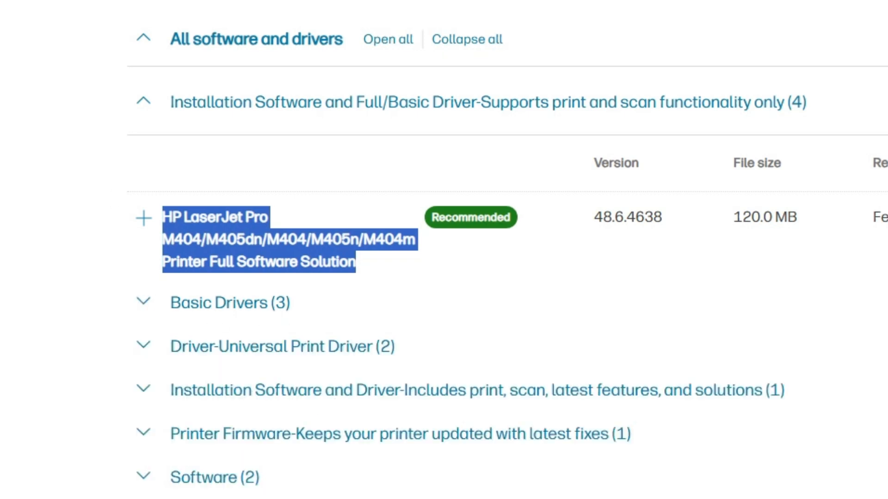
Download the recommended HP LaserJet Pro M404 full software solution, show the file in its folder, and minimize the browser
{"action": "left_click", "coordinate": [607, 221]}
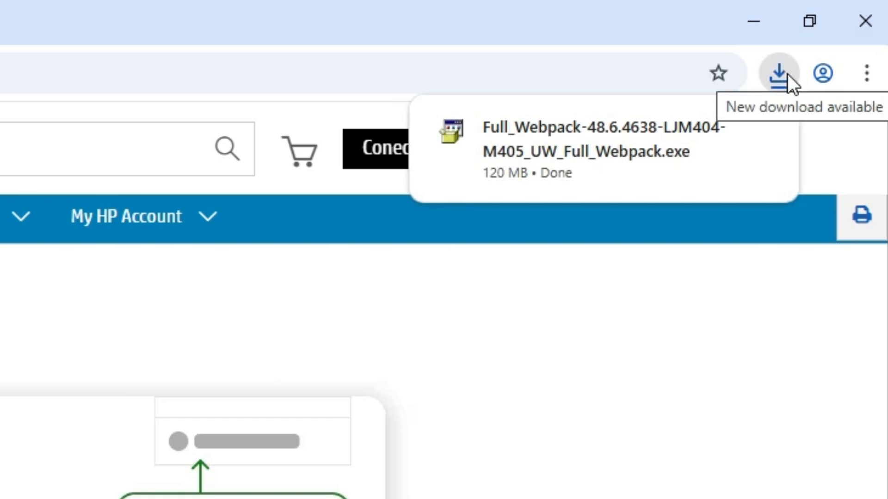
{"action": "left_click", "coordinate": [716, 132]}
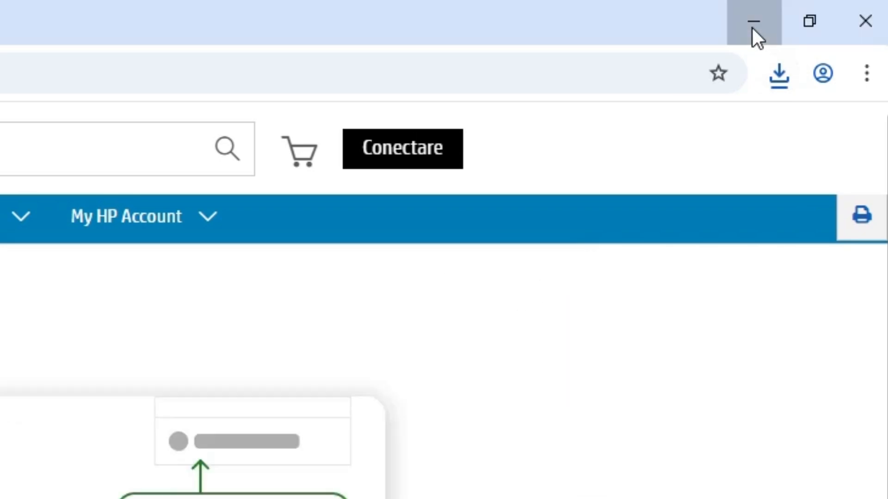
{"action": "left_click", "coordinate": [753, 31]}
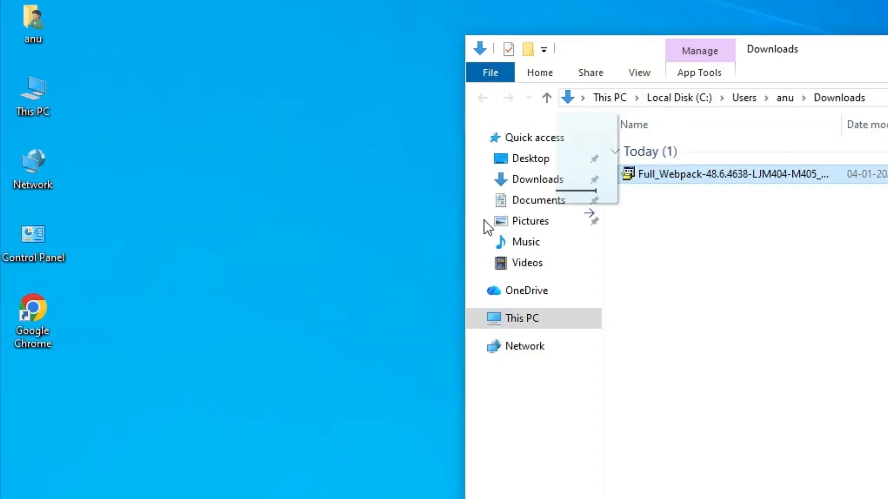
Move the downloaded Full_Webpack installer from the Downloads folder to the desktop and close the folder window
{"action": "left_click_drag", "start_coordinate": [487, 227], "coordinate": [245, 306]}
{"action": "left_click", "coordinate": [760, 105]}
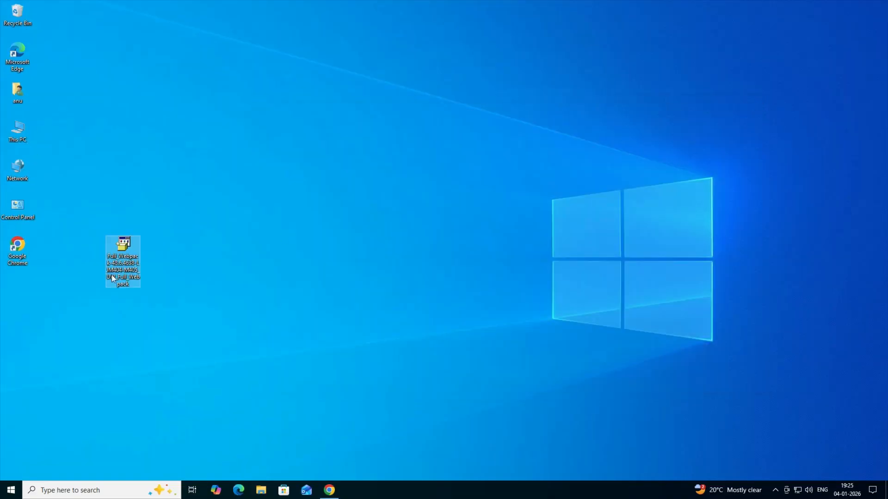
{"action": "left_click_drag", "start_coordinate": [176, 222], "coordinate": [90, 299]}
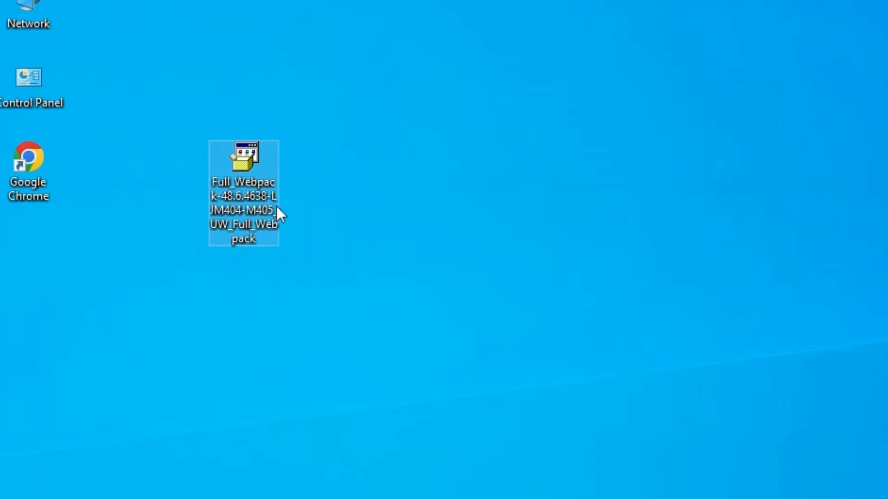
Extract the Full_Webpack installer with WinRAR into the default Full_Webpack-48.6.4638-LJM404-M405_UW_Full_Webpack folder on the desktop
{"action": "right_click", "coordinate": [247, 187]}
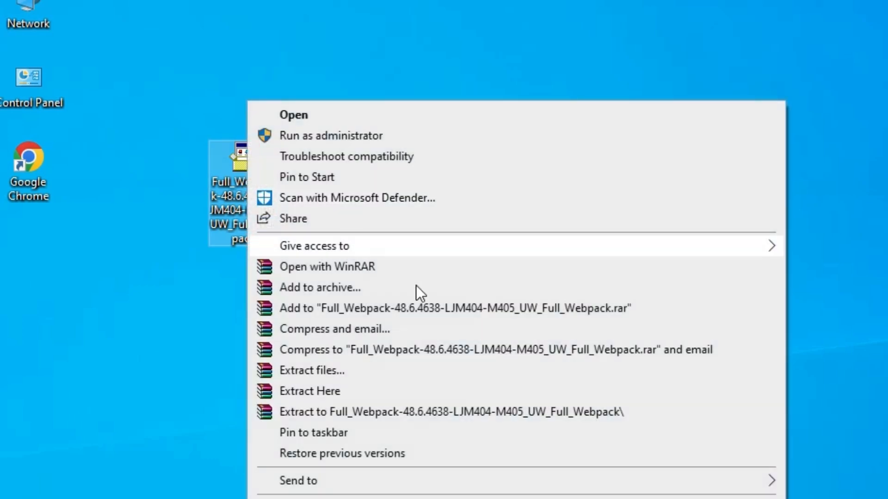
{"action": "left_click", "coordinate": [320, 372]}
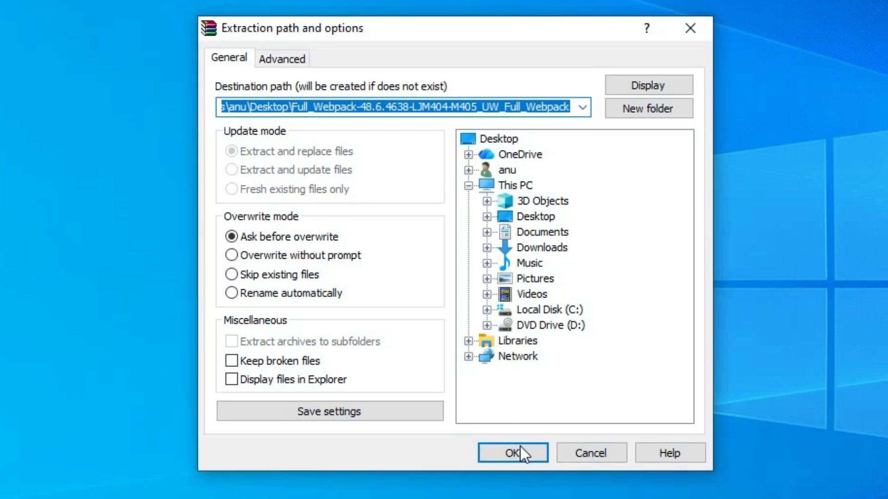
{"action": "left_click", "coordinate": [517, 452]}
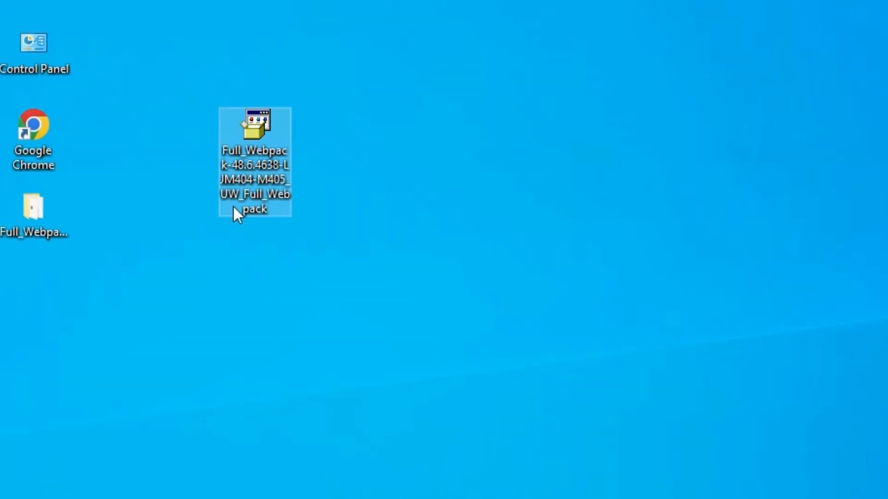
Place the extracted Full_Webpack folder below the installer on the desktop, and open it to check its contents before closing it
{"action": "left_click", "coordinate": [34, 226]}
{"action": "left_click_drag", "start_coordinate": [34, 218], "coordinate": [270, 238]}
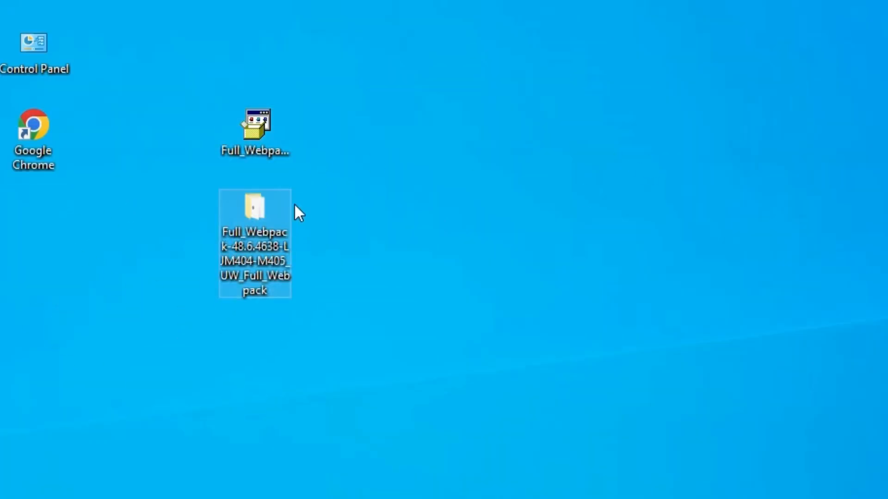
{"action": "double_click", "coordinate": [265, 215]}
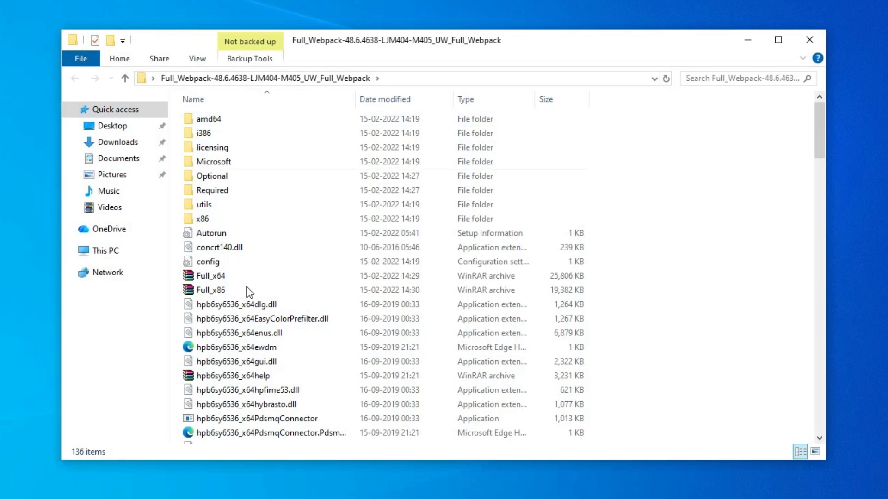
{"action": "left_click", "coordinate": [809, 39]}
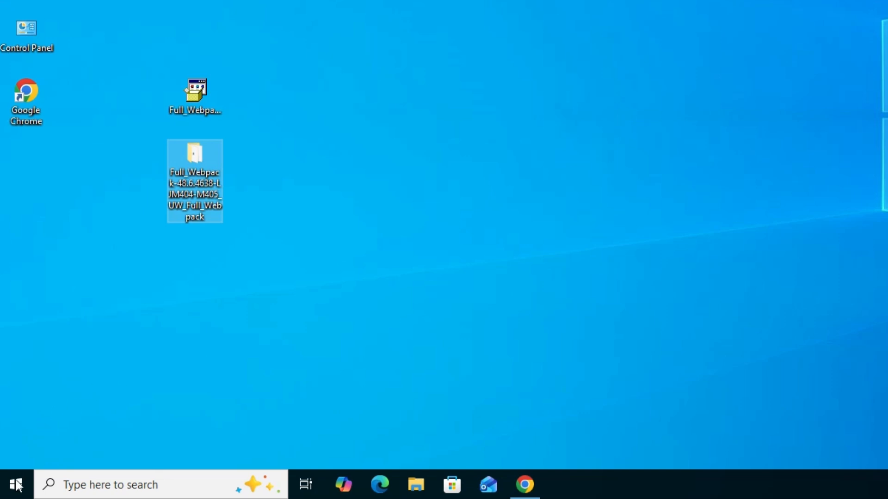
Search Windows for the Printers & scanners settings and open them
{"action": "left_click", "coordinate": [15, 491]}
{"action": "type", "text": "p"}
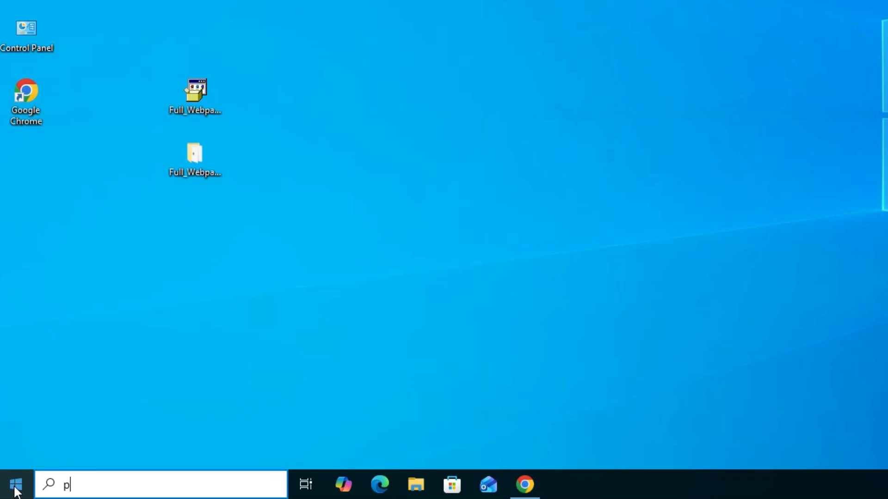
{"action": "type", "text": "r"}
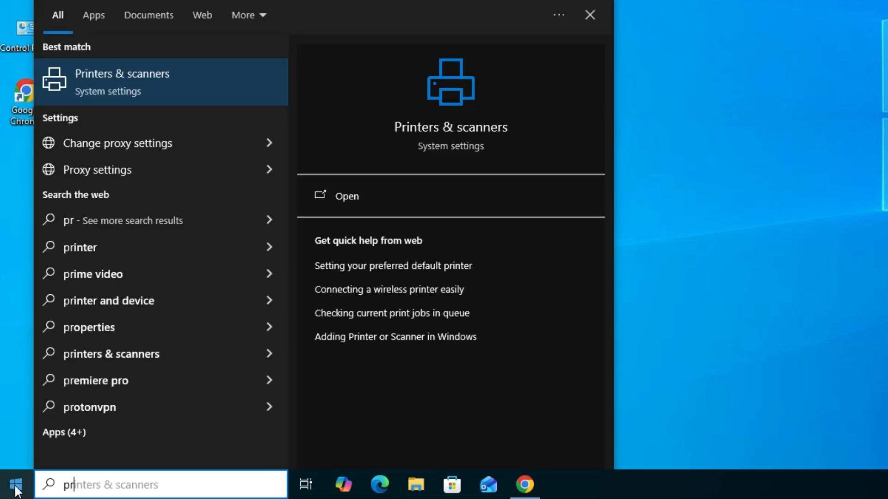
{"action": "left_click", "coordinate": [146, 86]}
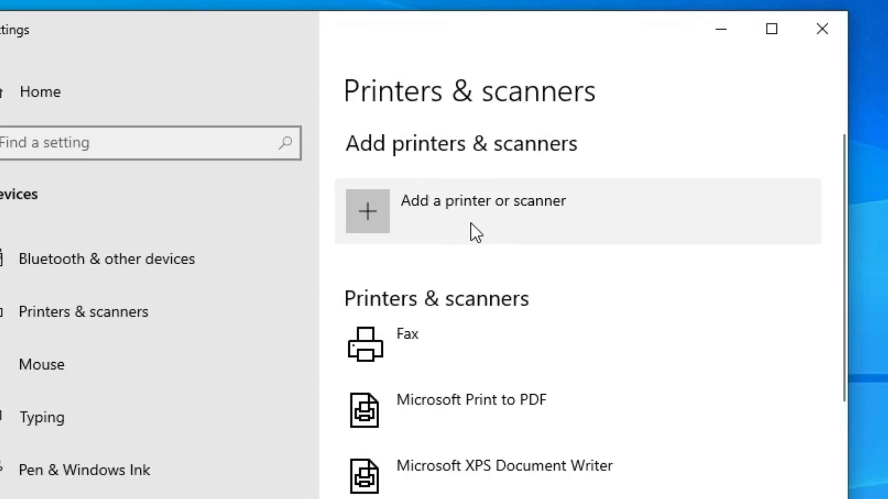
Start adding a printer that isn't listed to open the Add Printer wizard, and close the Settings window
{"action": "left_click", "coordinate": [579, 222]}
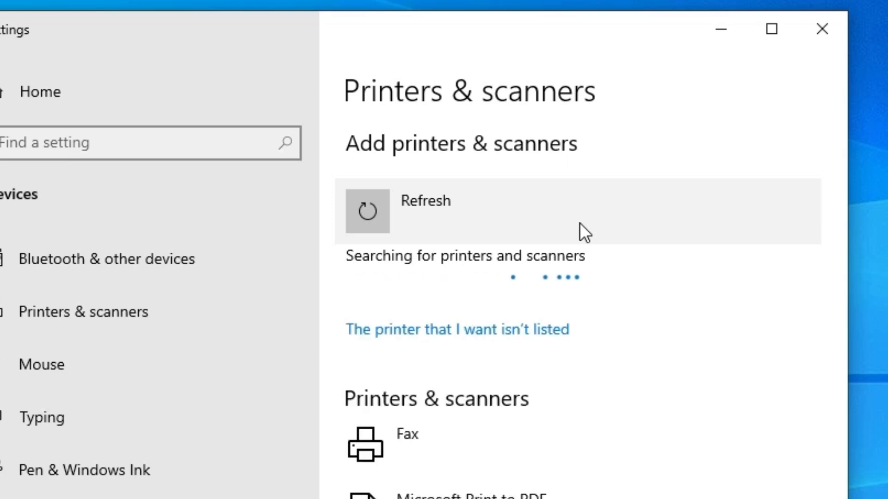
{"action": "left_click", "coordinate": [425, 332]}
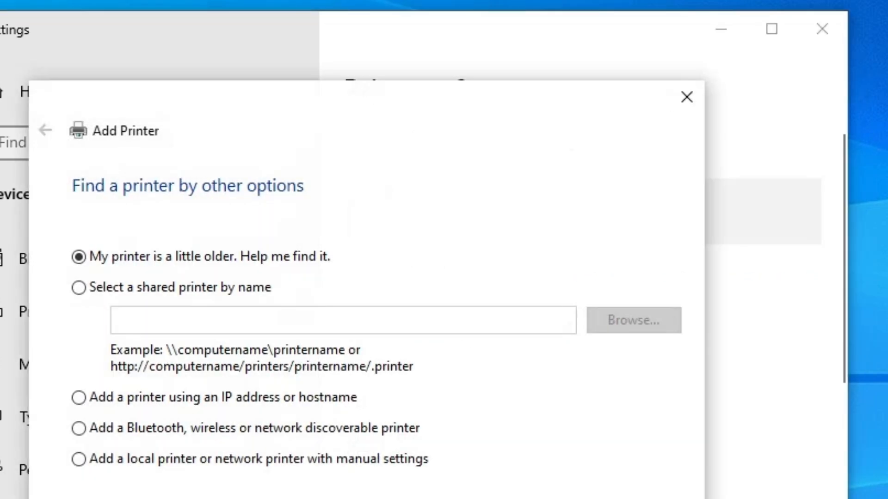
{"action": "left_click", "coordinate": [828, 29]}
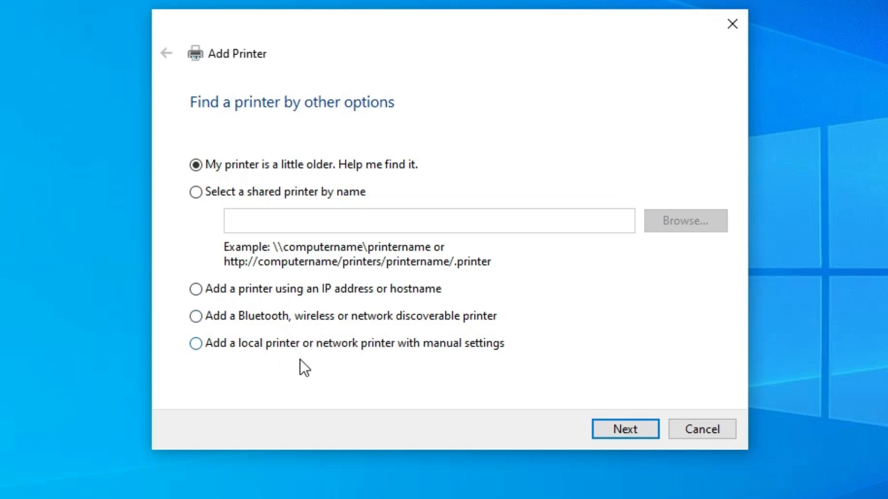
Choose to add a local printer with manual settings, using the existing port USB_001 (Local Port)
{"action": "left_click", "coordinate": [429, 345]}
{"action": "left_click", "coordinate": [622, 426]}
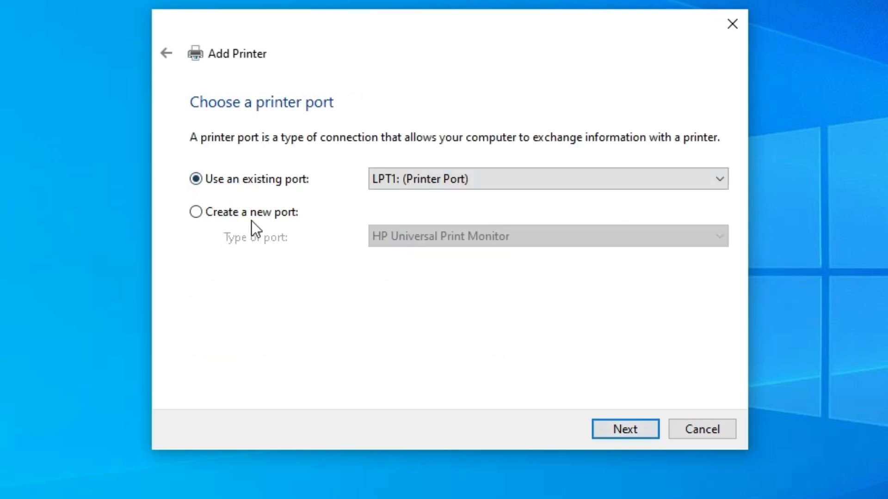
{"action": "left_click", "coordinate": [521, 178]}
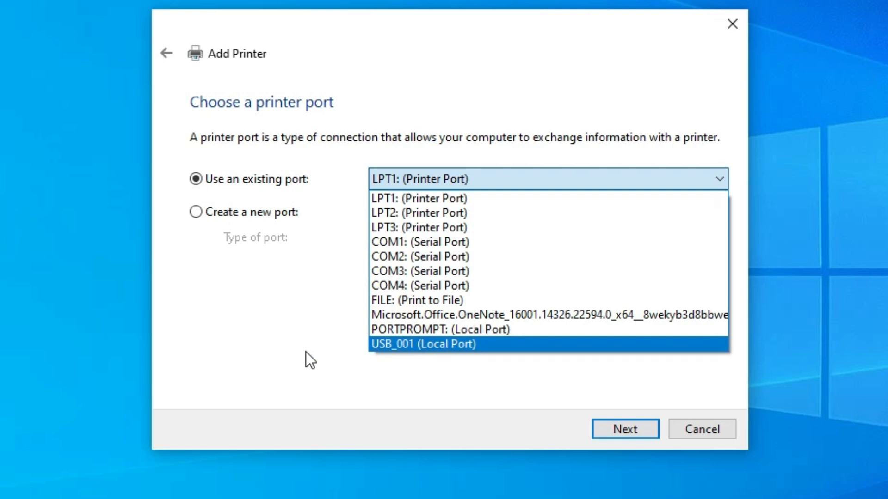
{"action": "left_click", "coordinate": [405, 345]}
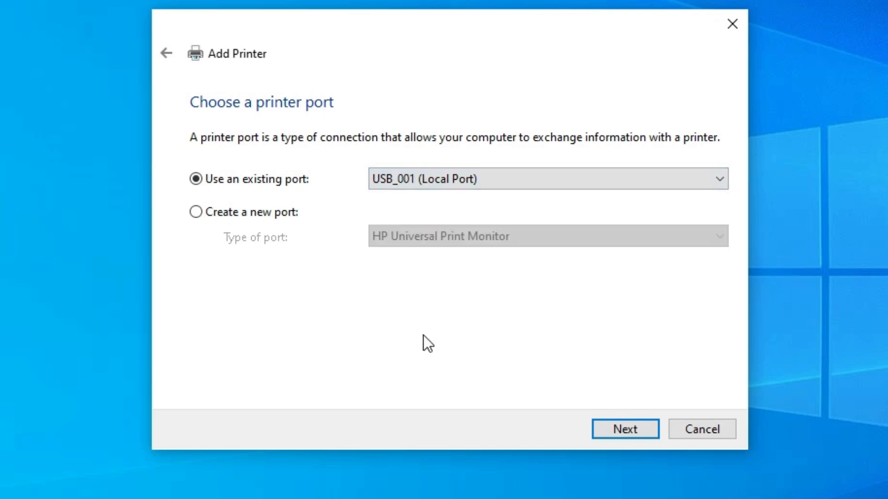
{"action": "left_click", "coordinate": [632, 434]}
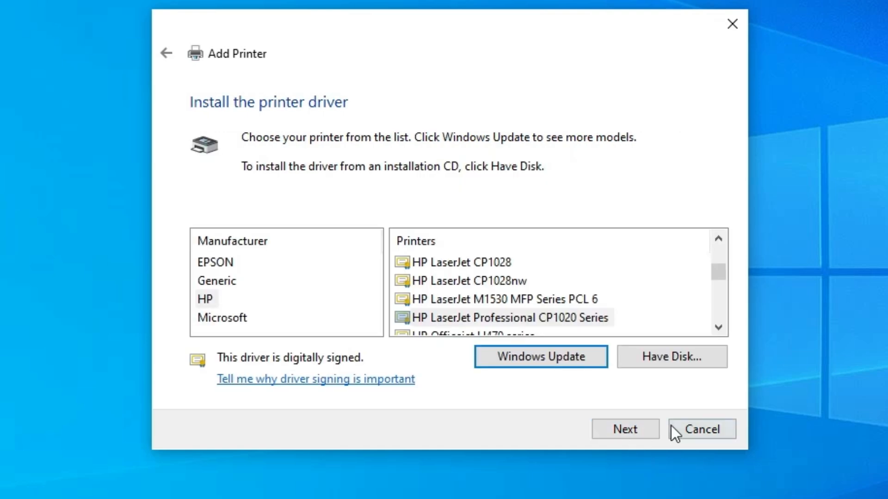
Load the driver from disk using the Autorun setup information file in the extracted Full_Webpack folder on the desktop
{"action": "left_click", "coordinate": [675, 358]}
{"action": "left_click", "coordinate": [598, 328]}
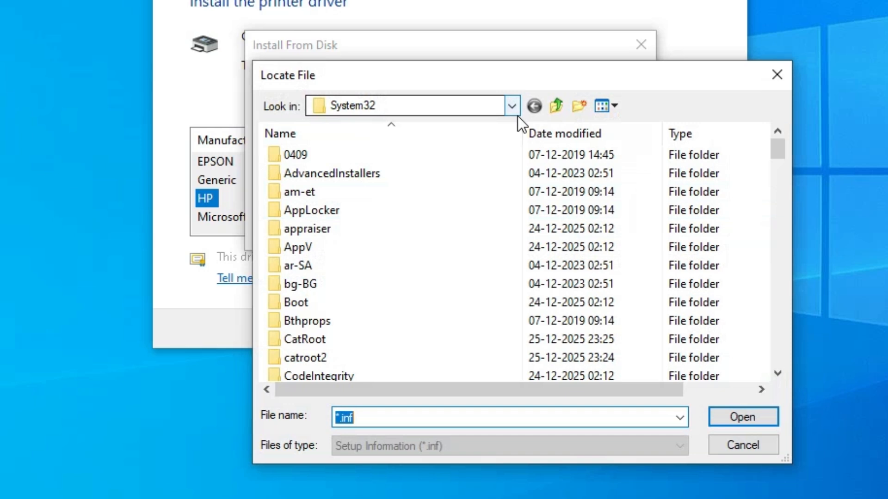
{"action": "left_click", "coordinate": [512, 106]}
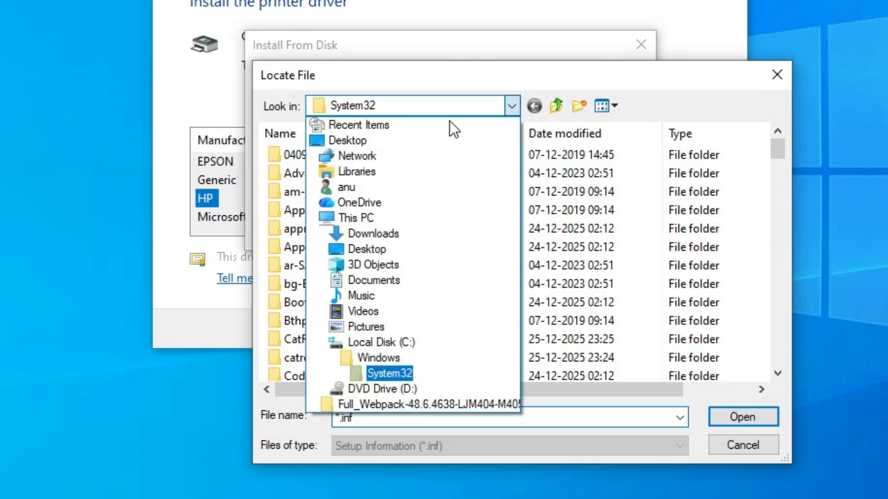
{"action": "left_click", "coordinate": [379, 248]}
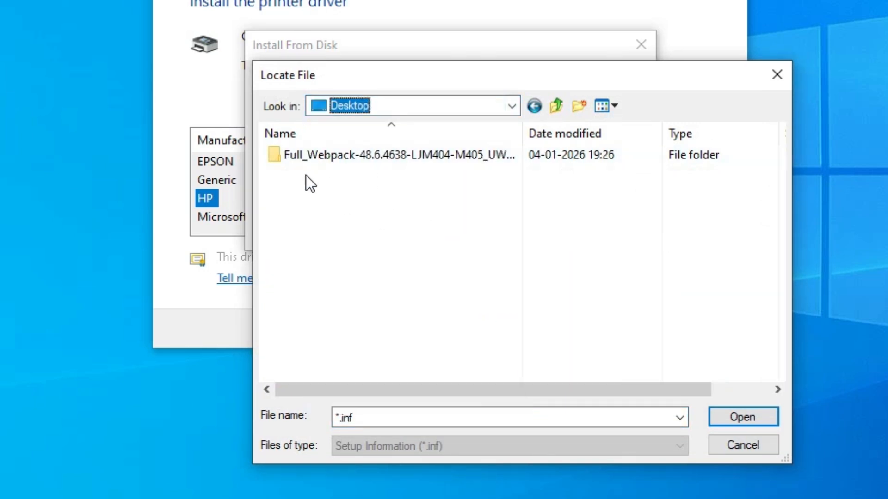
{"action": "double_click", "coordinate": [345, 157]}
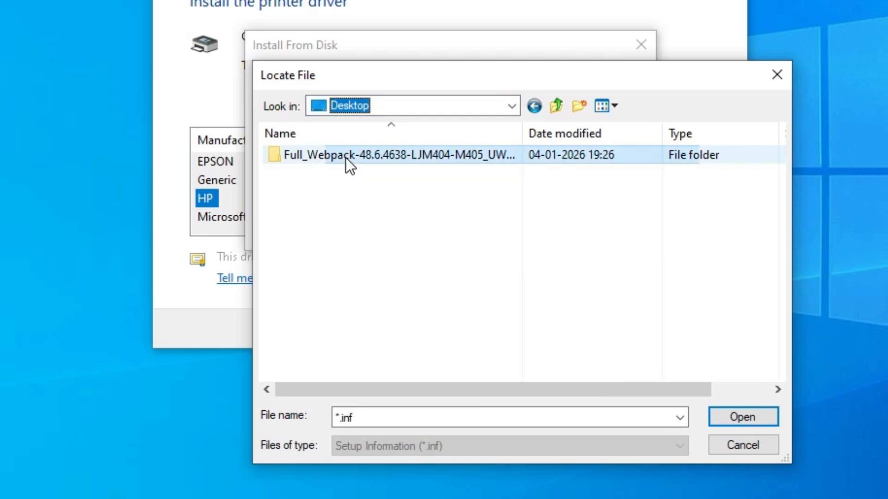
{"action": "scroll", "coordinate": [324, 278], "scroll_direction": "down", "scroll_amount": 2}
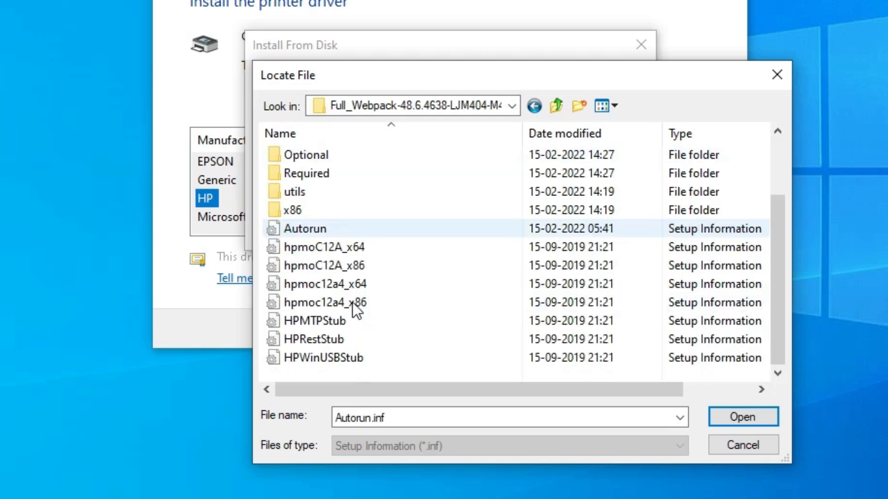
{"action": "left_click", "coordinate": [310, 229]}
{"action": "left_click", "coordinate": [329, 352]}
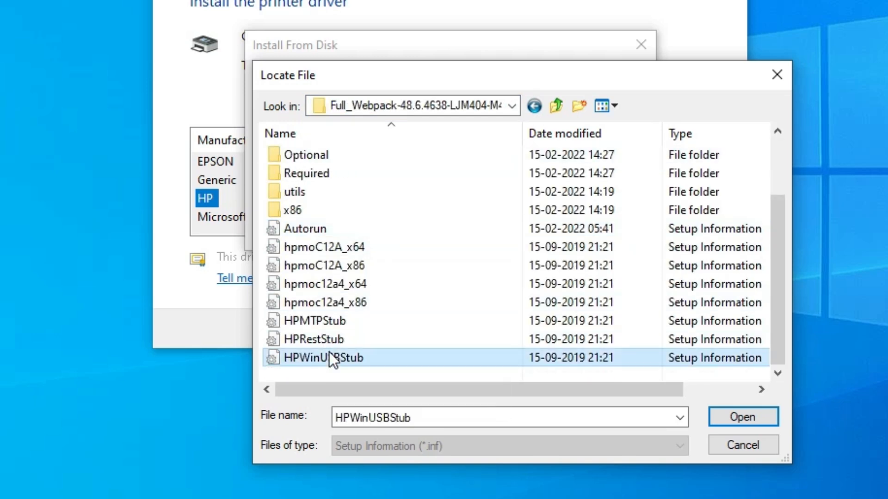
{"action": "left_click", "coordinate": [316, 230]}
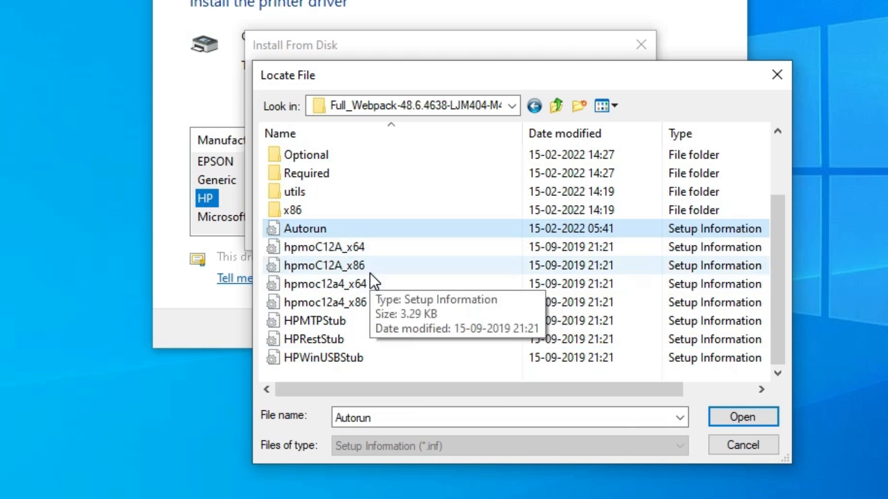
{"action": "left_click", "coordinate": [745, 416]}
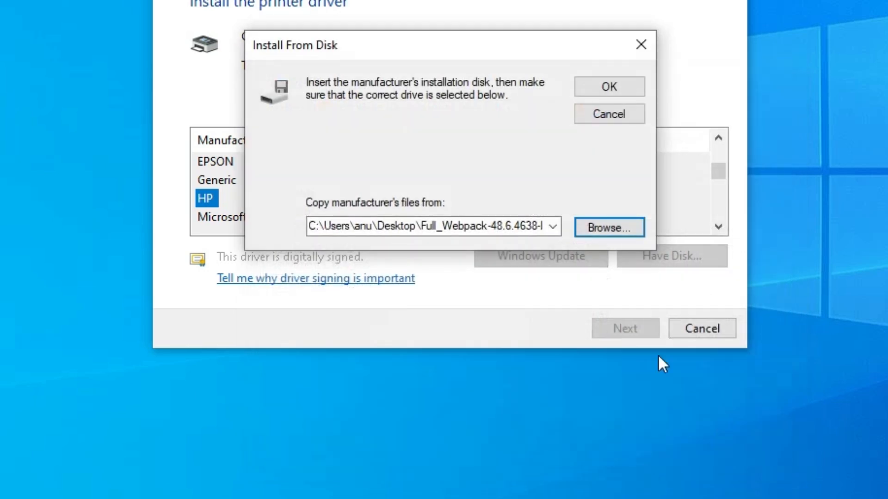
{"action": "left_click", "coordinate": [609, 86]}
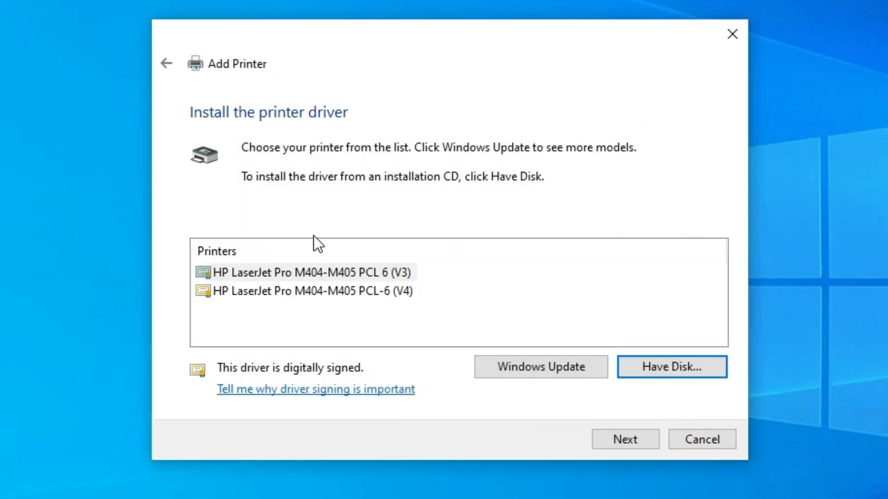
Select the HP LaserJet Pro M404-M405 PCL 6 (V3) driver for the printer and continue to naming it
{"action": "left_click", "coordinate": [251, 272]}
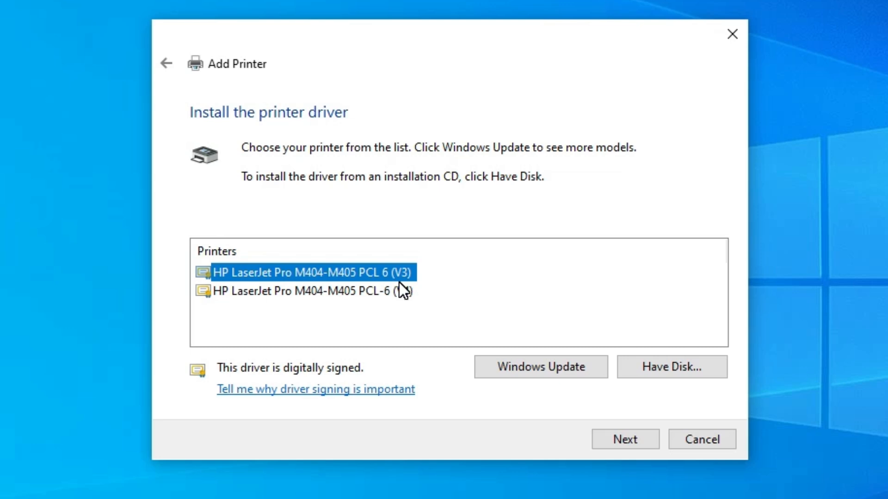
{"action": "left_click", "coordinate": [392, 292]}
{"action": "left_click", "coordinate": [393, 268]}
{"action": "left_click", "coordinate": [650, 443]}
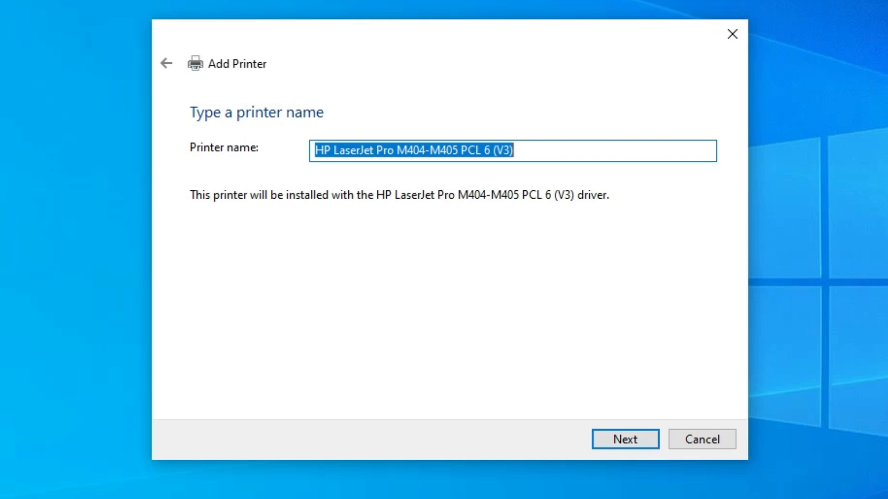
Name the printer HP LaserJet Pro M404N and install it
{"action": "left_click", "coordinate": [413, 151]}
{"action": "key", "text": "shift+End"}
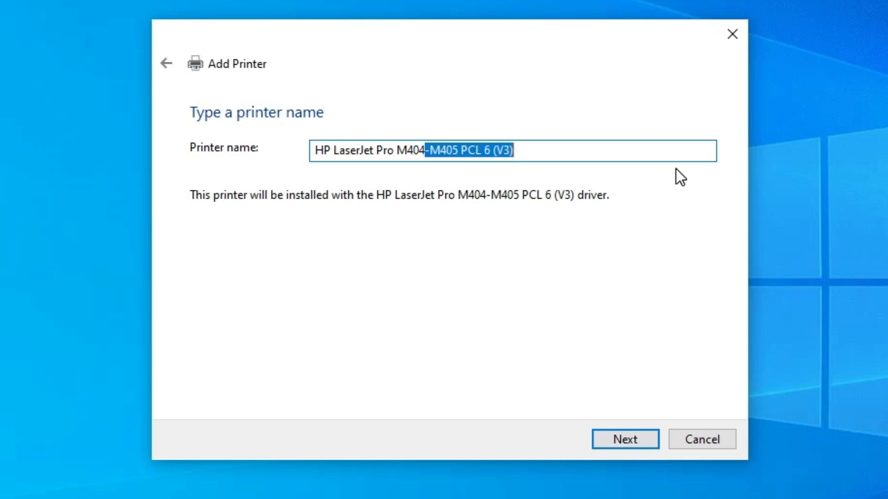
{"action": "key", "text": "BackSpace"}
{"action": "type", "text": "n"}
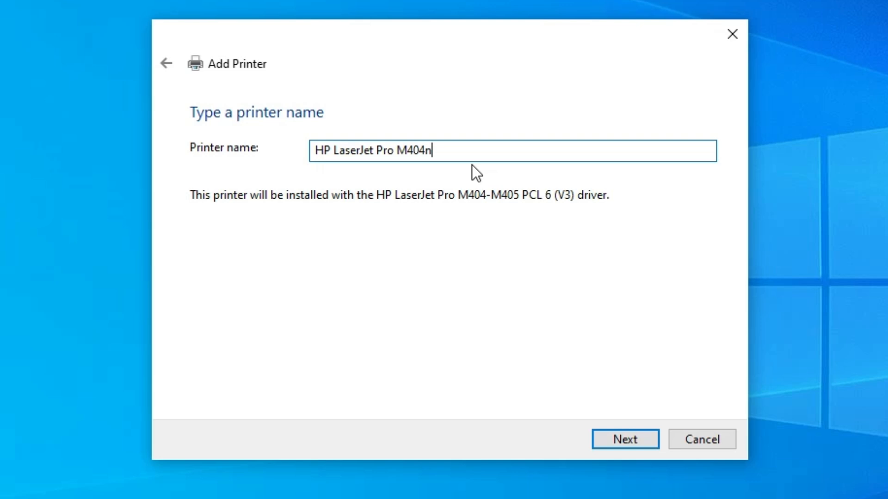
{"action": "key", "text": "BackSpace"}
{"action": "type", "text": "N"}
{"action": "left_click", "coordinate": [616, 432]}
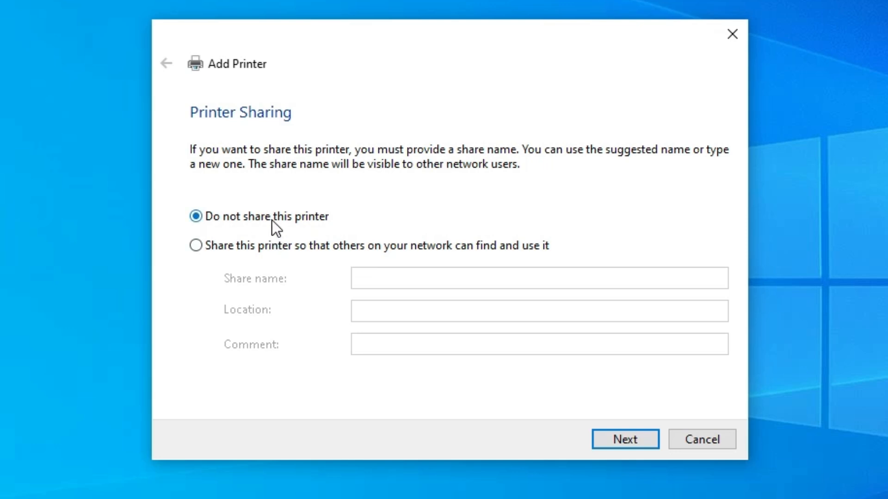
Leave the printer unshared and finish the Add Printer wizard without printing a test page
{"action": "left_click", "coordinate": [647, 442]}
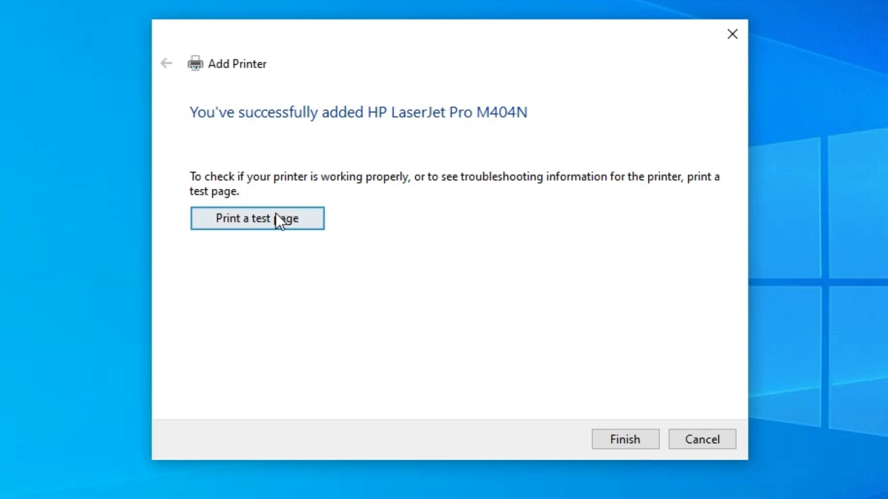
{"action": "left_click", "coordinate": [650, 439]}
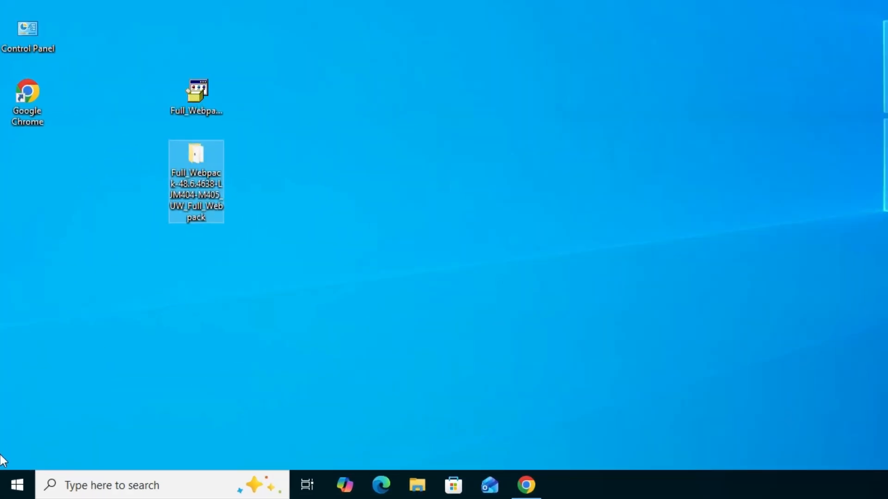
Search Windows for Printers & scanners and open these settings to check the list of installed printers
{"action": "left_click", "coordinate": [18, 491]}
{"action": "type", "text": "p"}
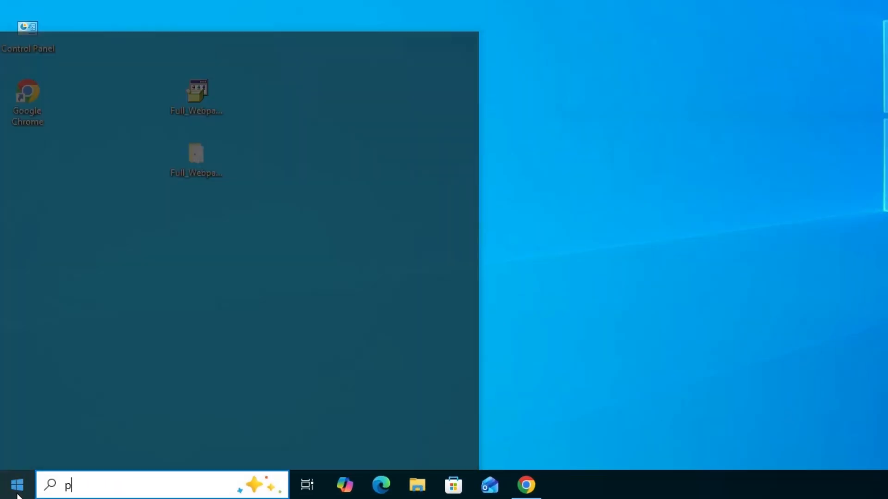
{"action": "type", "text": "r"}
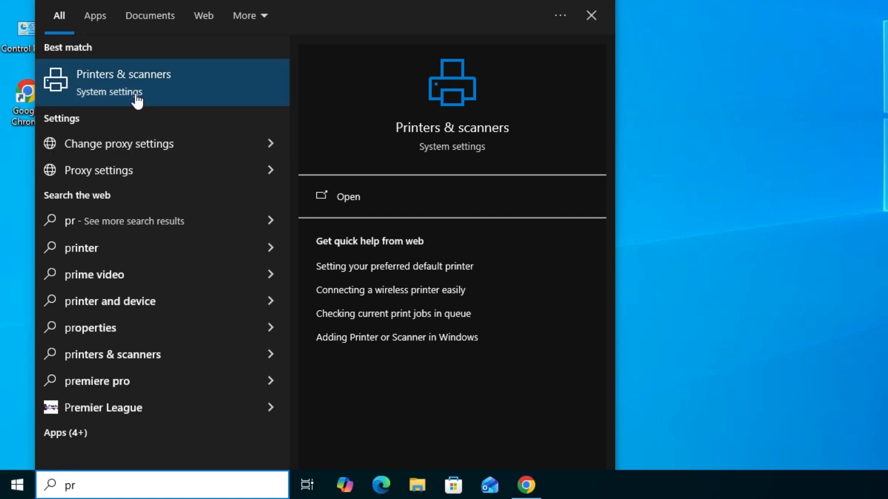
{"action": "left_click", "coordinate": [138, 98]}
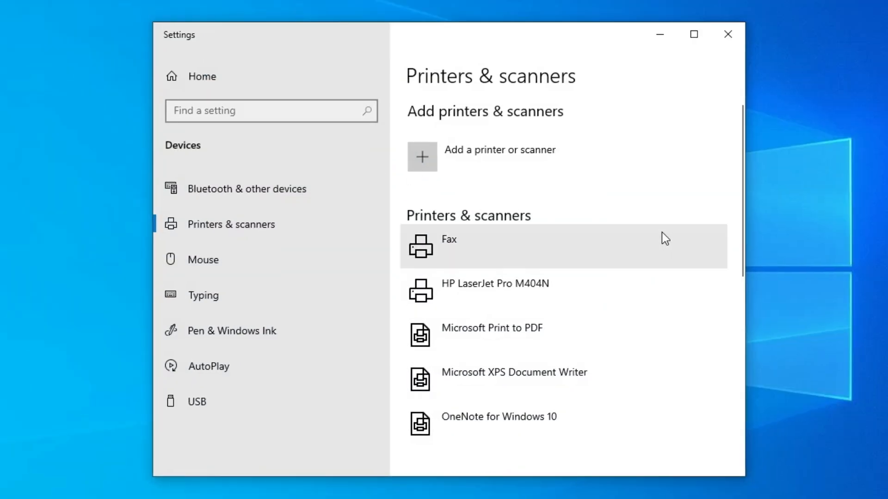